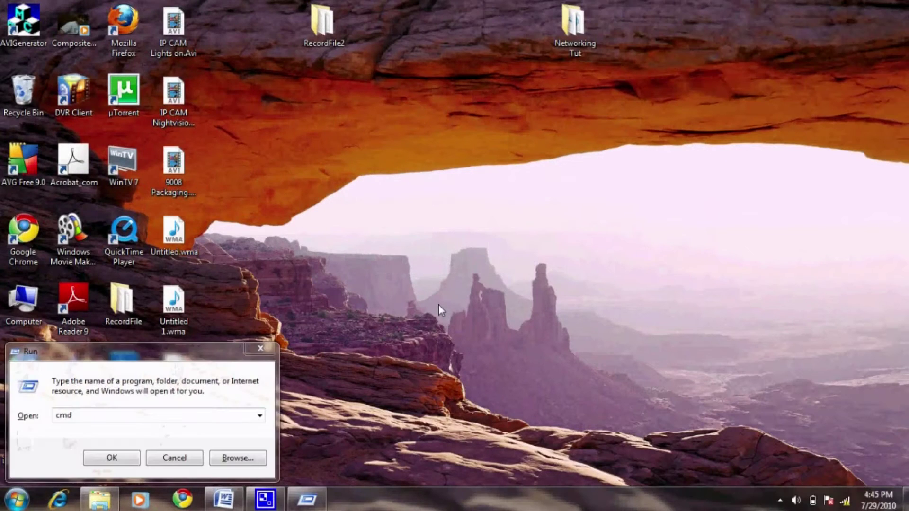
# Step: Launch the Command Prompt by running cmd from the Run box
pyautogui.click(72, 416)
pyautogui.click(35, 420)
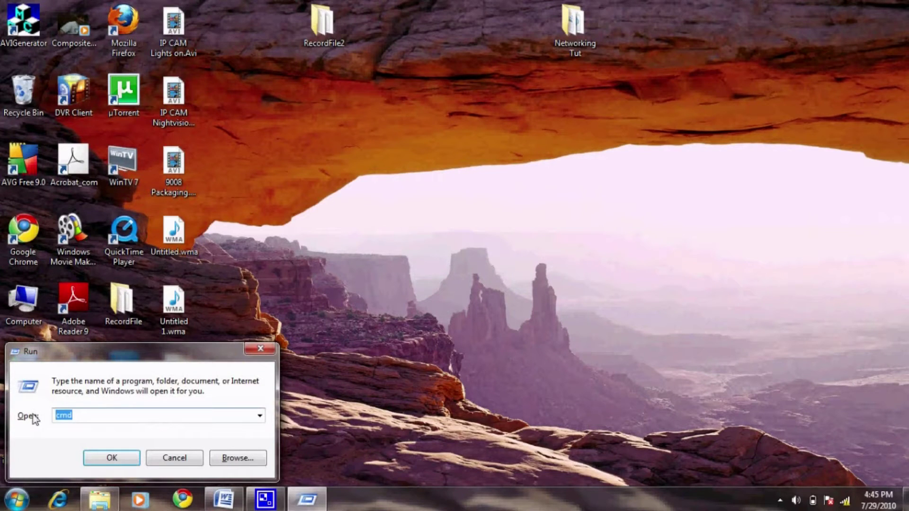
pyautogui.write('cmd')
pyautogui.click(99, 456)
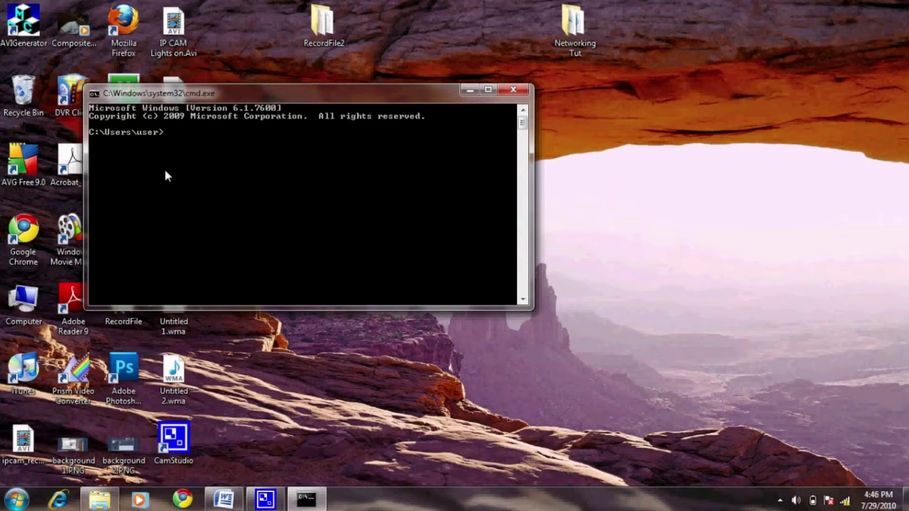
# Step: Run ipconfig and bring up the adapter lines showing gateway 192.168.2.1
pyautogui.write('ipconfig')
pyautogui.press('Return')
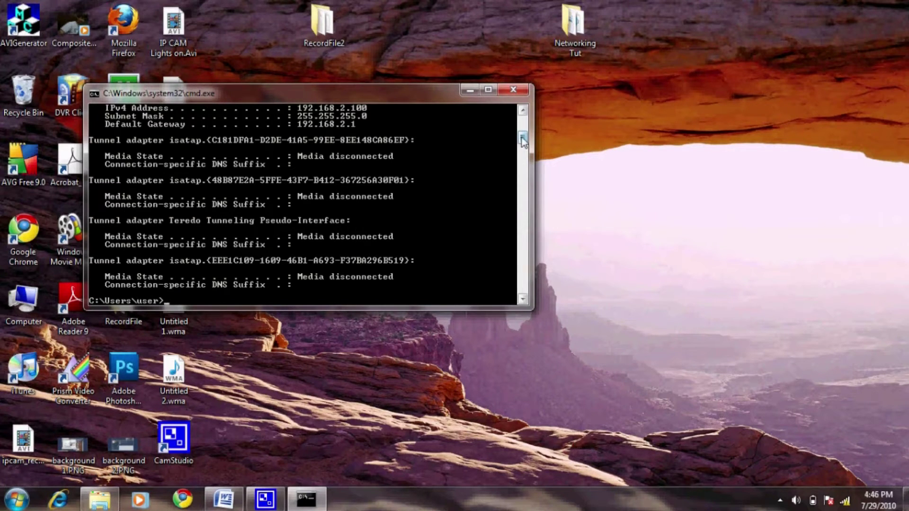
pyautogui.moveTo(522, 138); pyautogui.dragTo(522, 126)
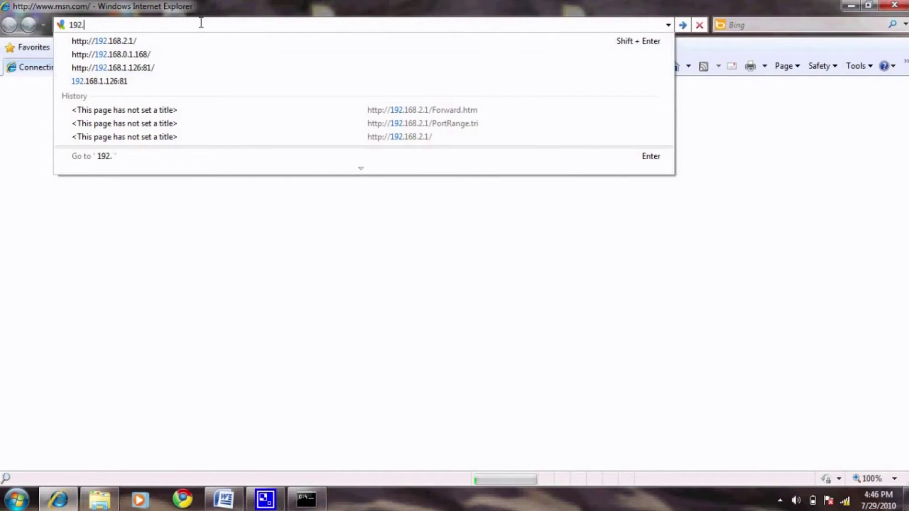
# Step: Browse to 192.168.2.1 and log in to the router with its username and password
pyautogui.write('168.2.1')
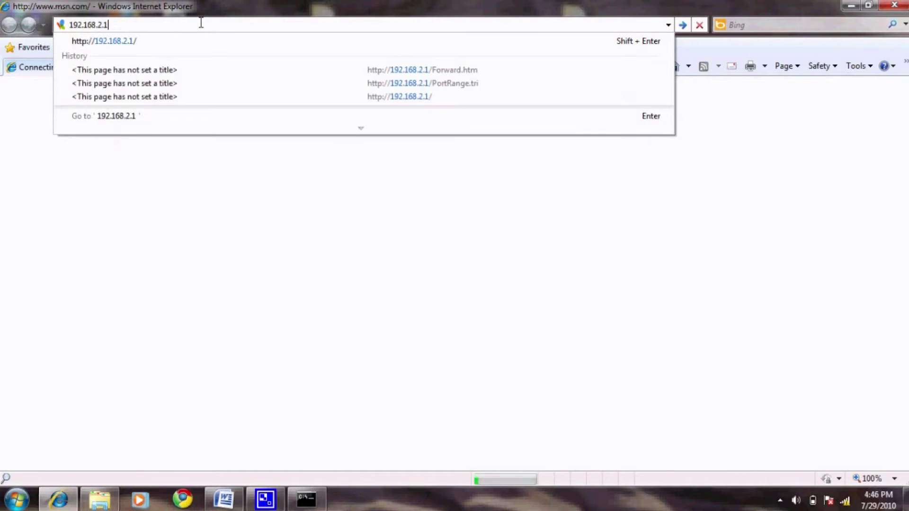
pyautogui.press('Return')
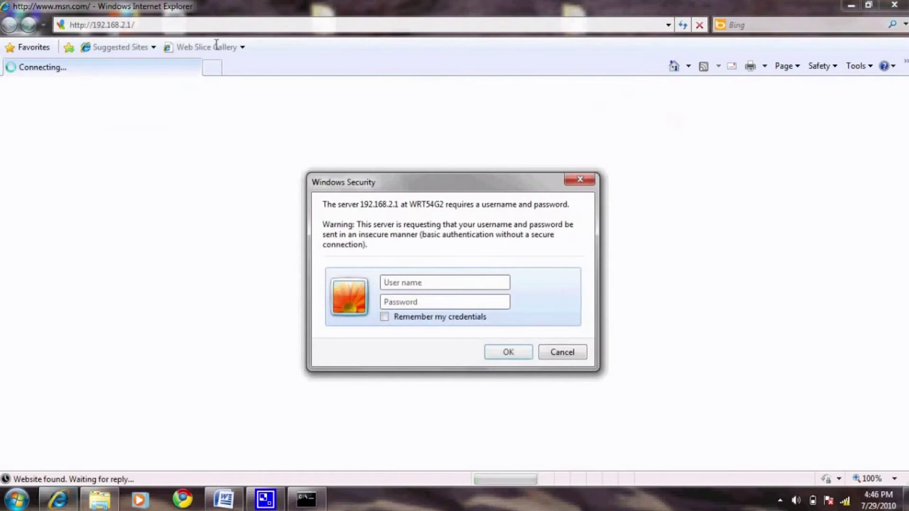
pyautogui.write('admin')
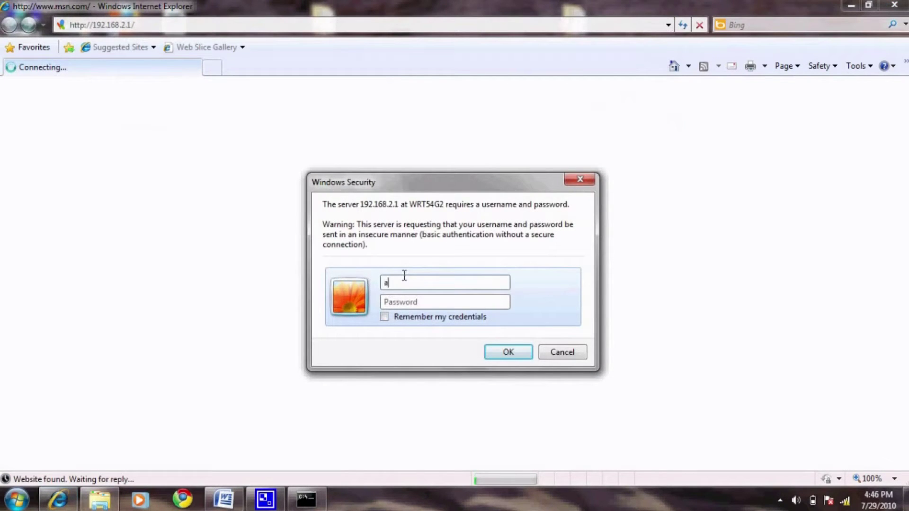
pyautogui.click(481, 302)
pyautogui.write('admin')
pyautogui.click(512, 352)
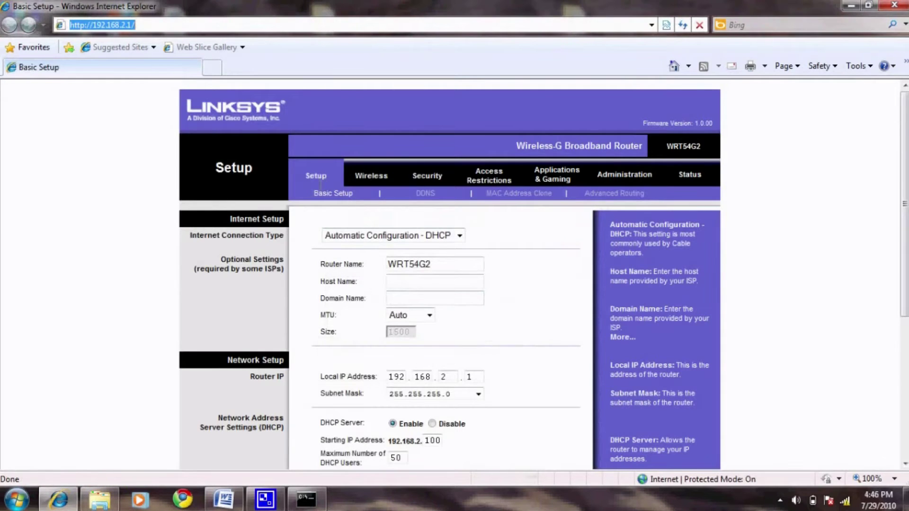
# Step: Under Port Range Forward, add an enabled DVR rule forwarding port 80 to 192.168.2.100
pyautogui.click(548, 179)
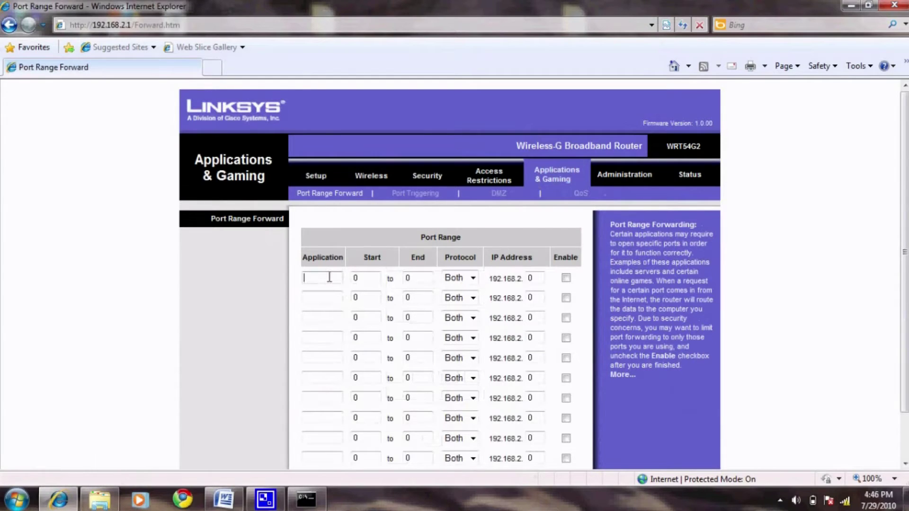
pyautogui.click(329, 277)
pyautogui.write('DVR')
pyautogui.click(376, 280)
pyautogui.click(415, 279)
pyautogui.press('BackSpace')
pyautogui.write('80')
pyautogui.doubleClick(530, 278)
pyautogui.write('100')
pyautogui.click(565, 278)
# Step: Add an enabled second DVR rule for port 9000 and save the settings
pyautogui.click(327, 296)
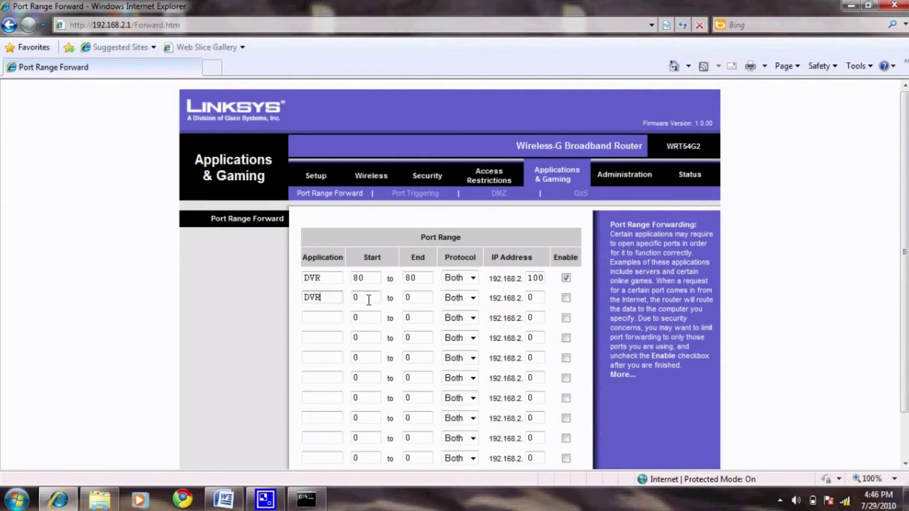
pyautogui.press('Tab')
pyautogui.write('9000')
pyautogui.press('Tab')
pyautogui.write('9000')
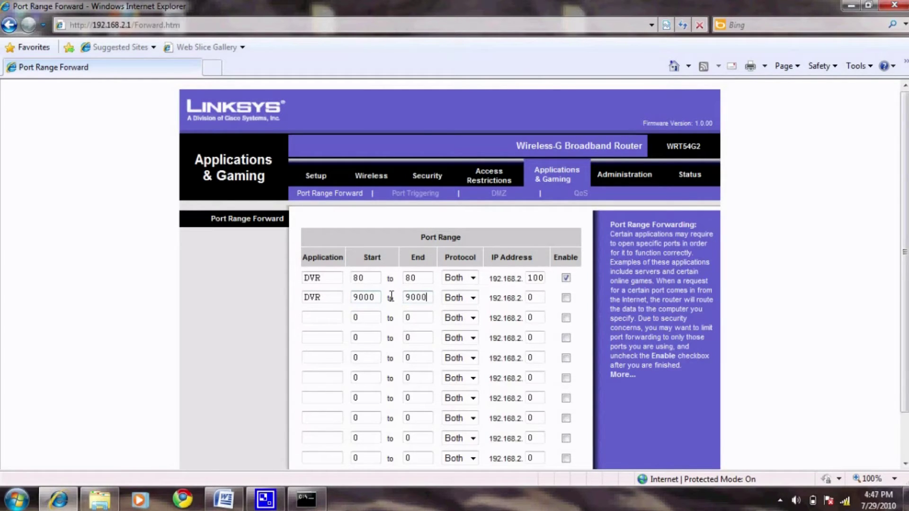
pyautogui.press('Tab')
pyautogui.press('Tab')
pyautogui.click(567, 298)
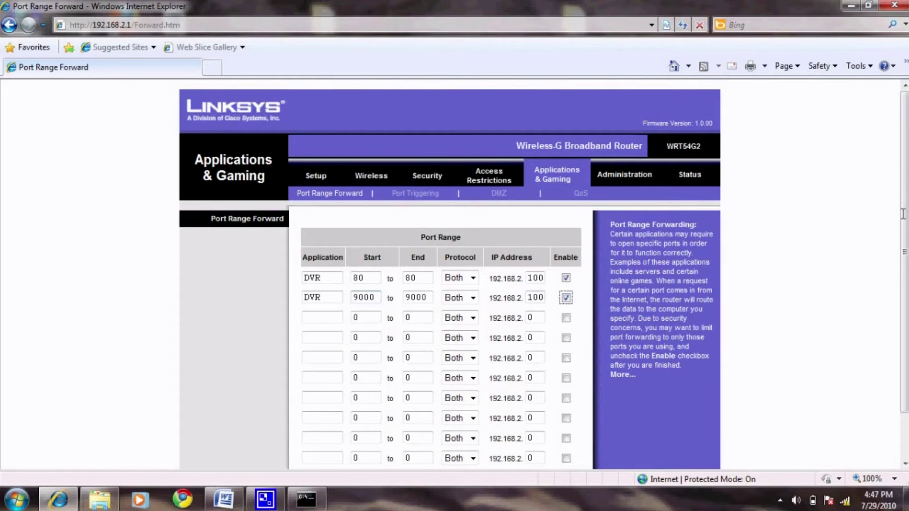
pyautogui.moveTo(904, 213); pyautogui.dragTo(903, 258)
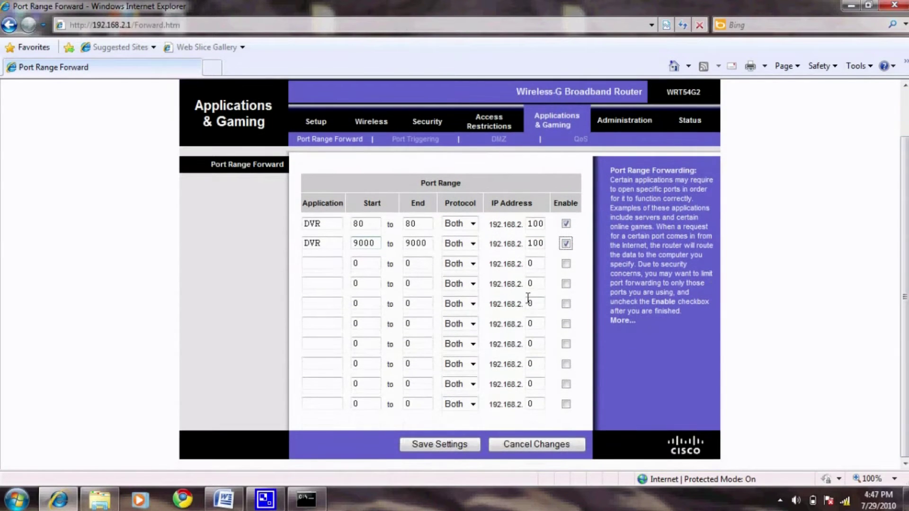
pyautogui.click(455, 445)
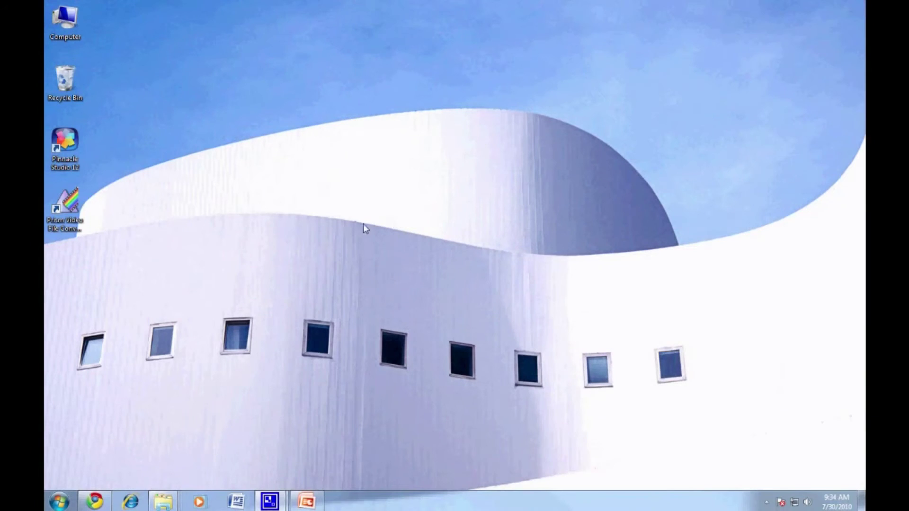
pyautogui.click(131, 501)
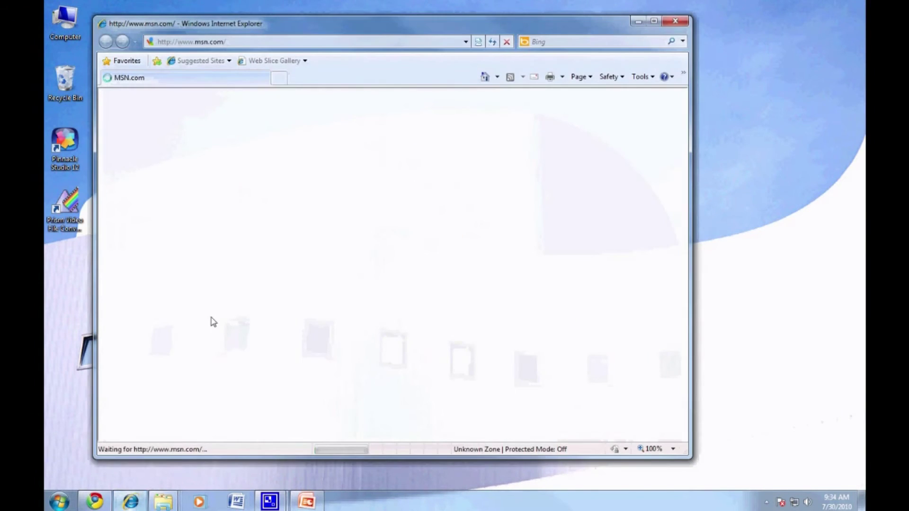
pyautogui.moveTo(445, 27); pyautogui.dragTo(471, 30)
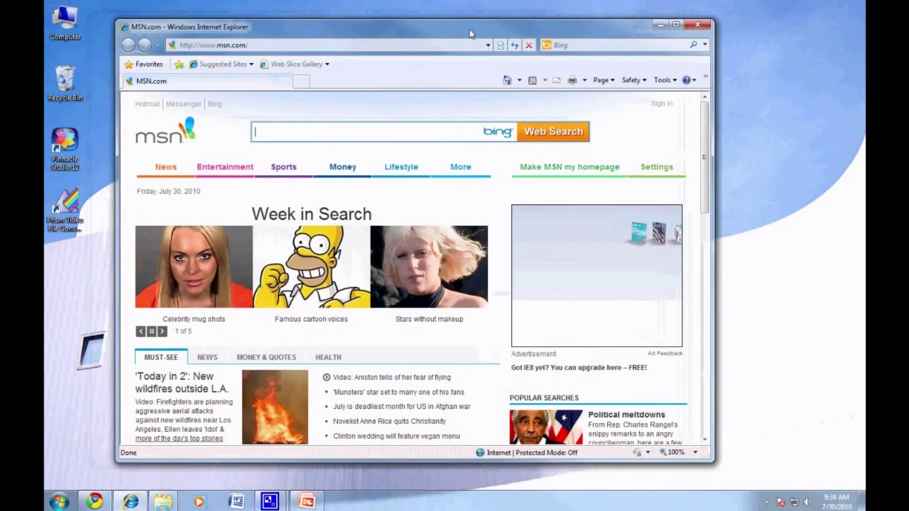
pyautogui.click(462, 45)
pyautogui.write('w')
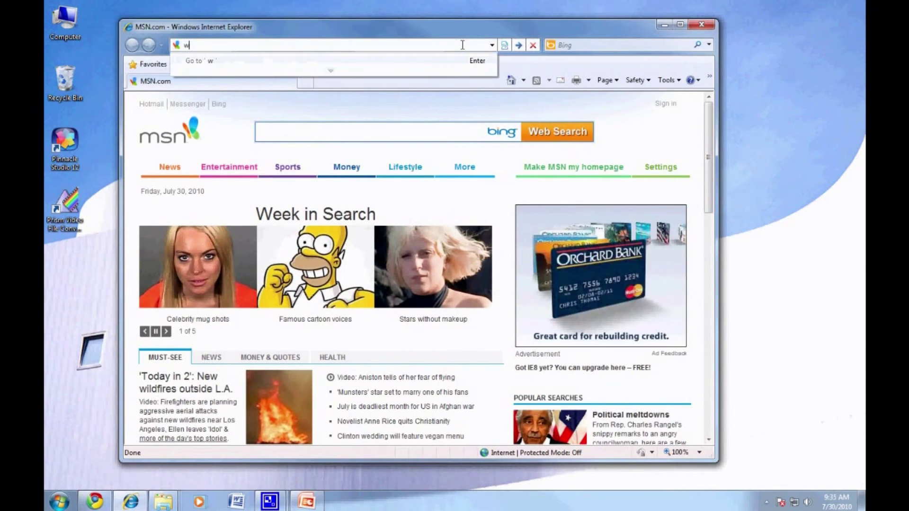
pyautogui.write('ww.yougetsignal.com')
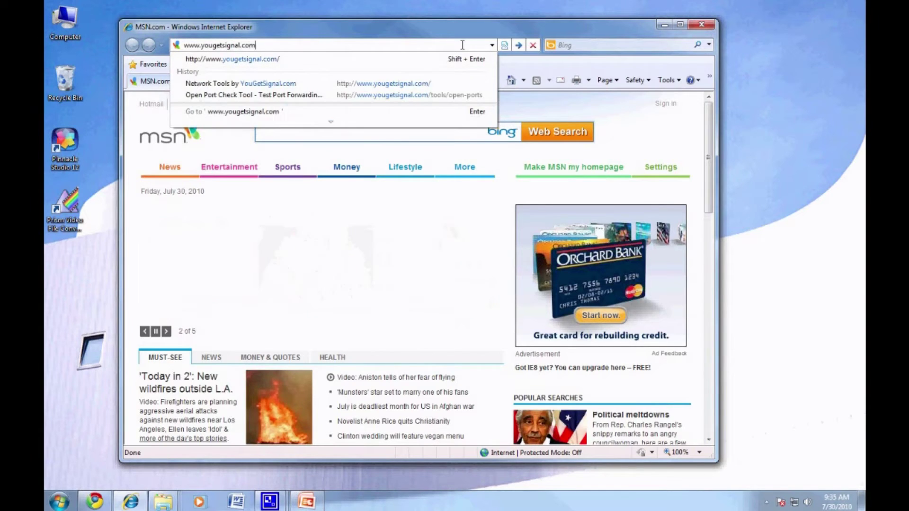
pyautogui.press('Return')
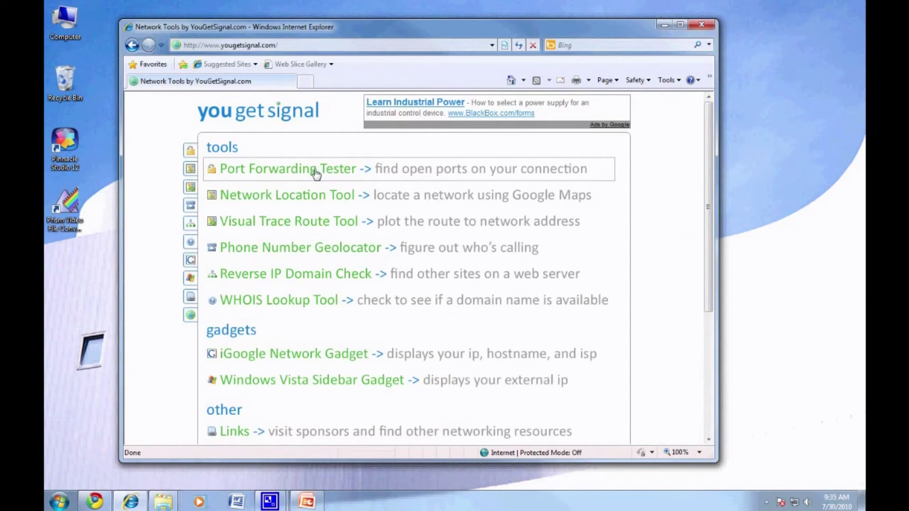
pyautogui.click(337, 172)
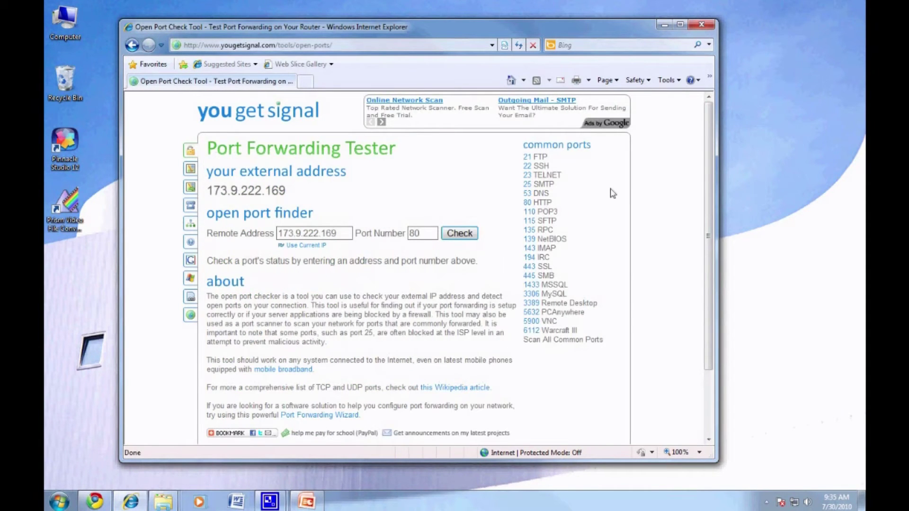
# Step: Correct the remote address and test ports 80, 9000 and 9001 for open status
pyautogui.click(346, 233)
pyautogui.write('3')
pyautogui.press('Tab')
pyautogui.click(466, 237)
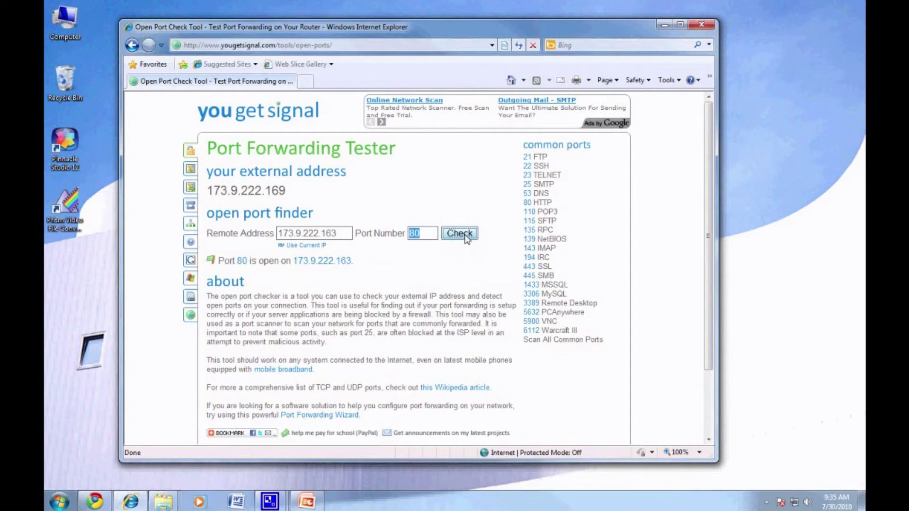
pyautogui.doubleClick(431, 238)
pyautogui.write('9000')
pyautogui.click(463, 237)
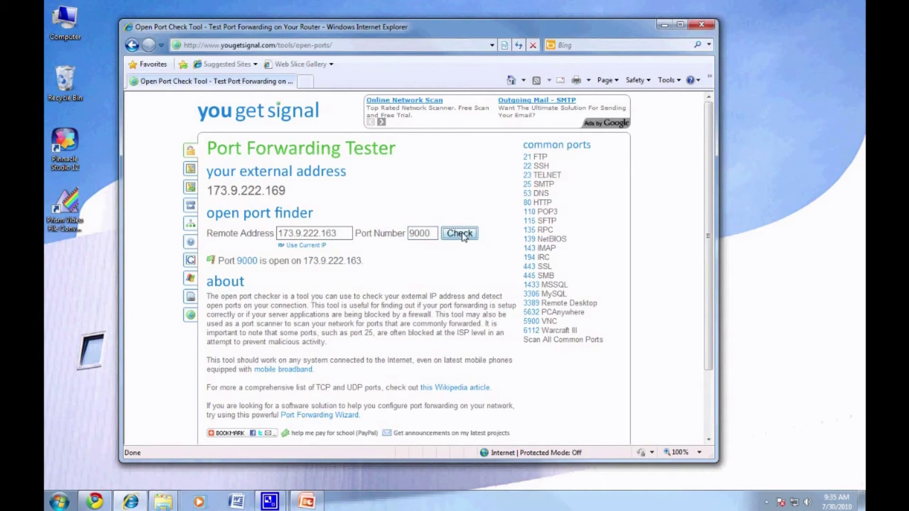
pyautogui.click(434, 233)
pyautogui.click(463, 236)
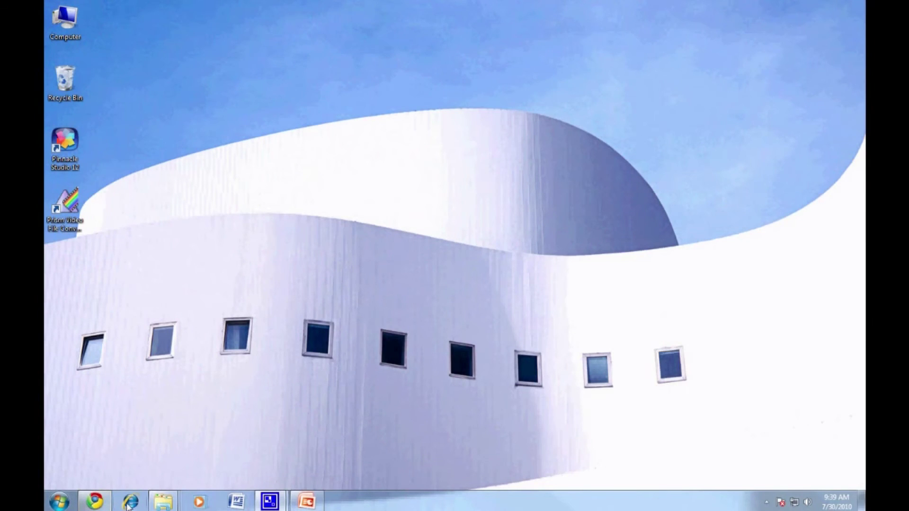
# Step: Go to dvrdns.org and request the hostname zmodotutorial under dvrdns.org
pyautogui.click(130, 502)
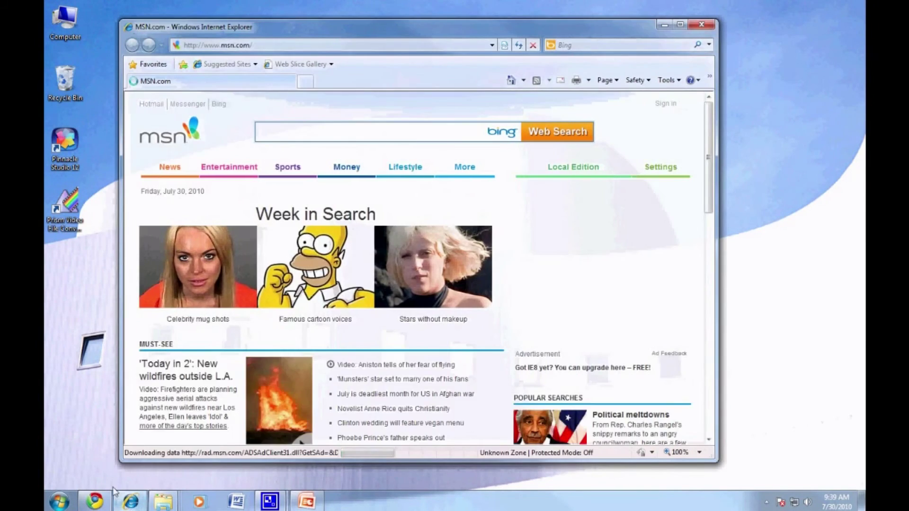
pyautogui.click(338, 45)
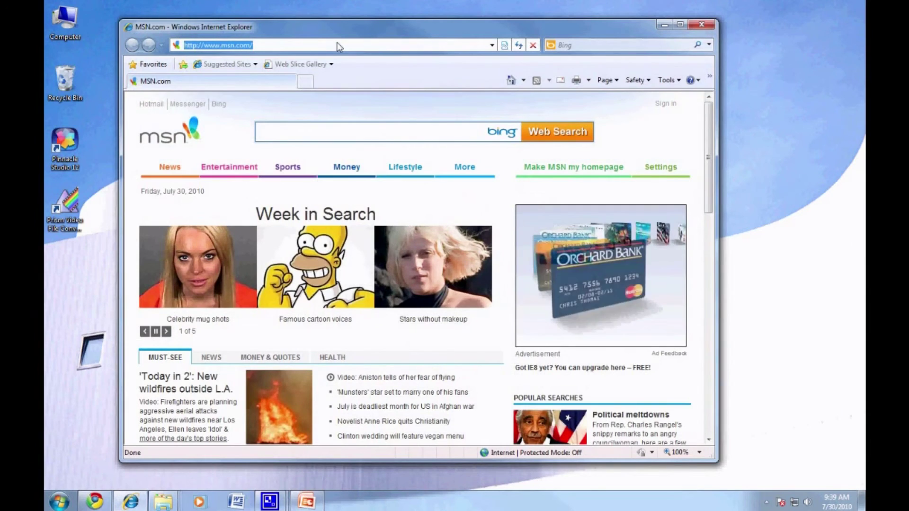
pyautogui.write('dvr')
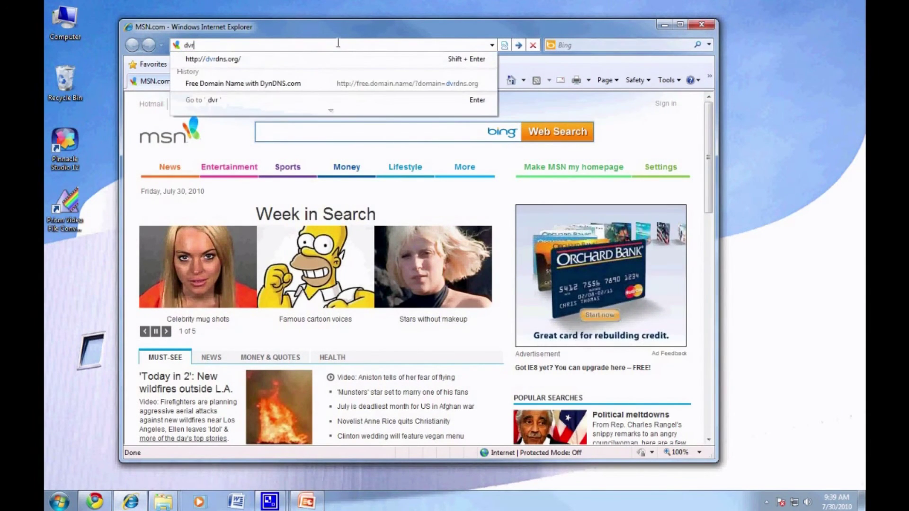
pyautogui.write('dns.o')
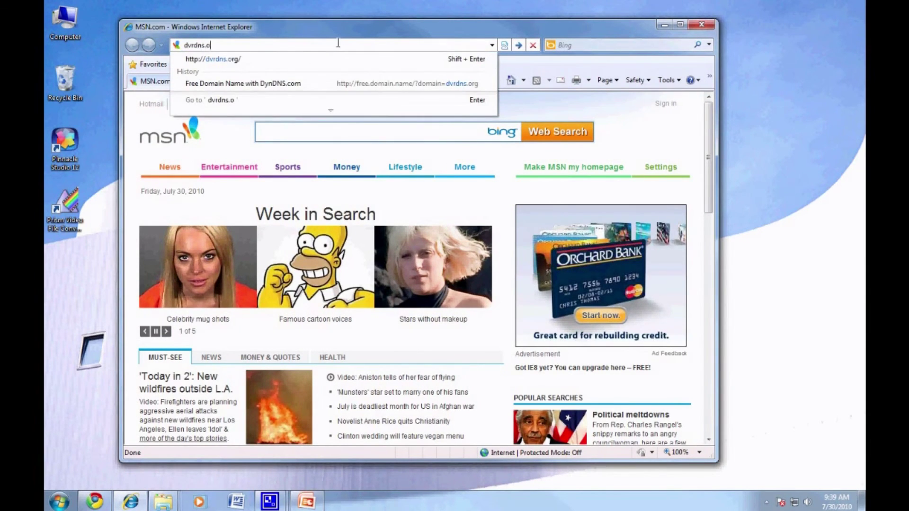
pyautogui.write('rg')
pyautogui.press('Return')
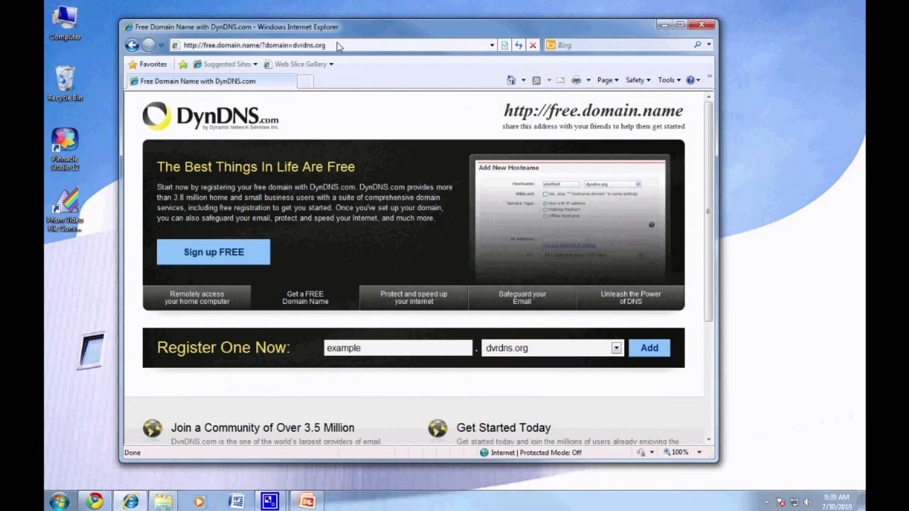
pyautogui.scroll(-2, 527, 216)
pyautogui.click(425, 292)
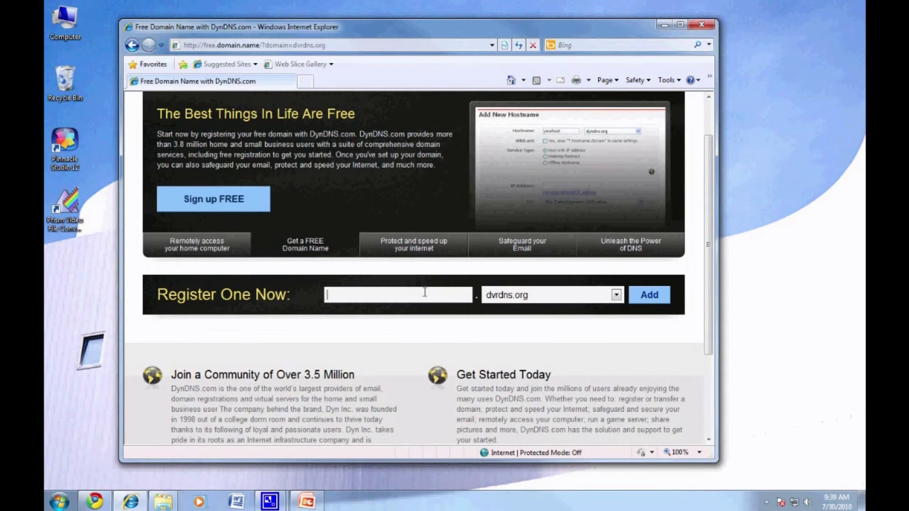
pyautogui.write('zmodotutorial')
pyautogui.click(647, 295)
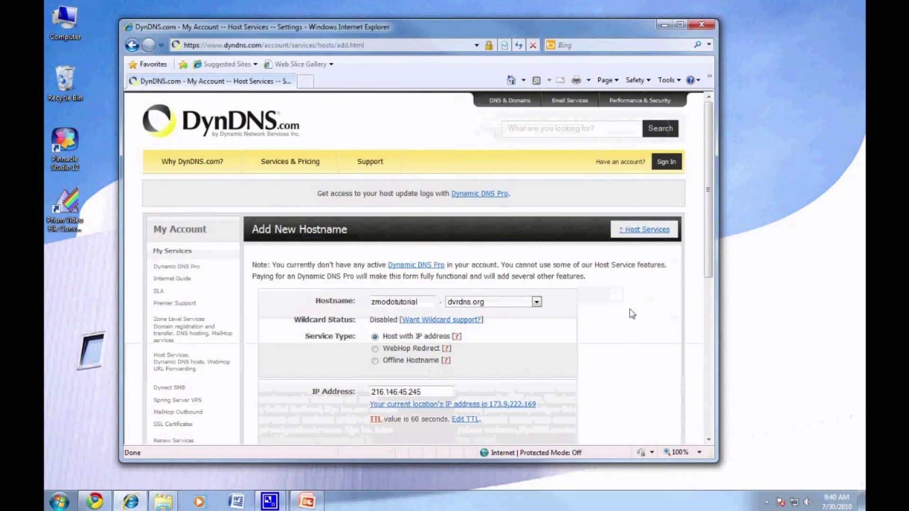
# Step: Mark the hostname for DVR use and add the free host to the cart
pyautogui.scroll(-5, 631, 314)
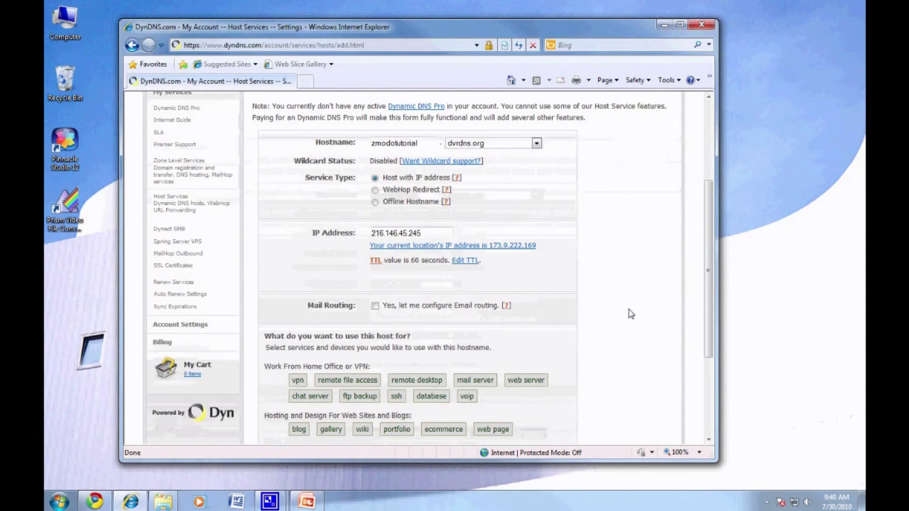
pyautogui.scroll(-3, 629, 314)
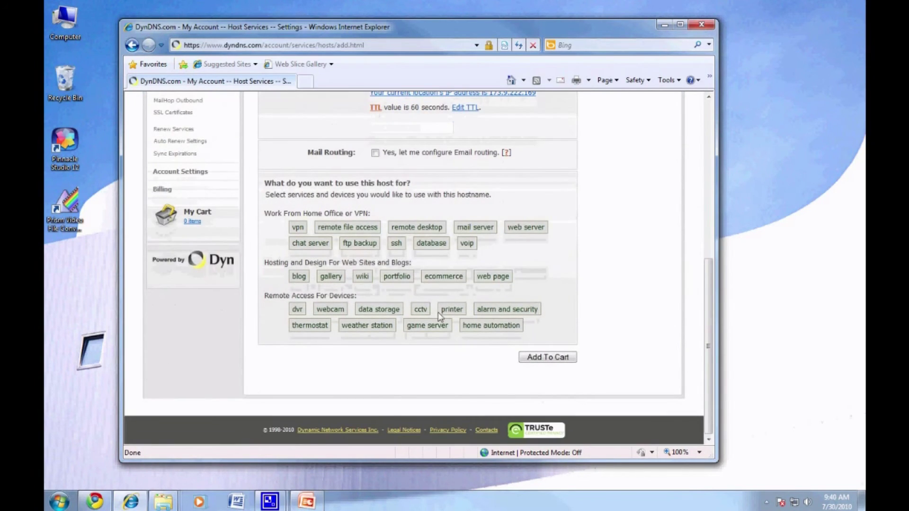
pyautogui.click(297, 309)
pyautogui.click(542, 358)
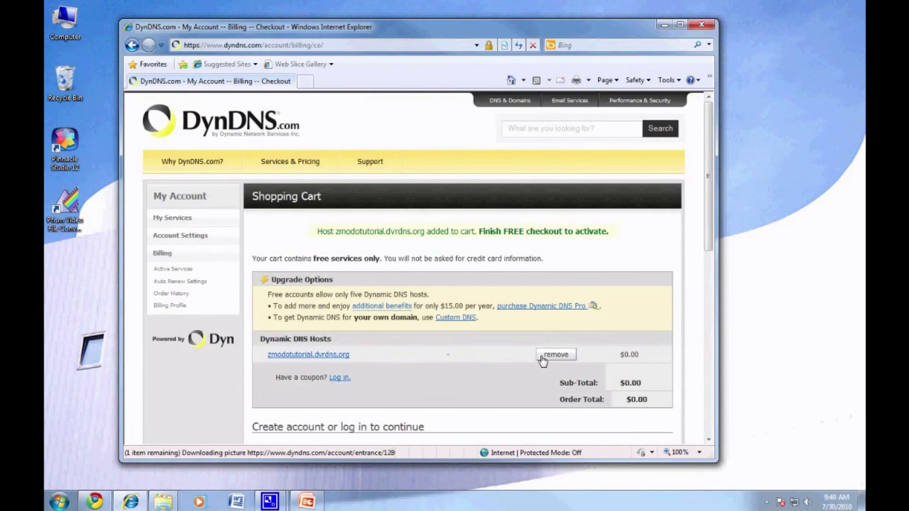
pyautogui.moveTo(504, 231); pyautogui.dragTo(525, 231)
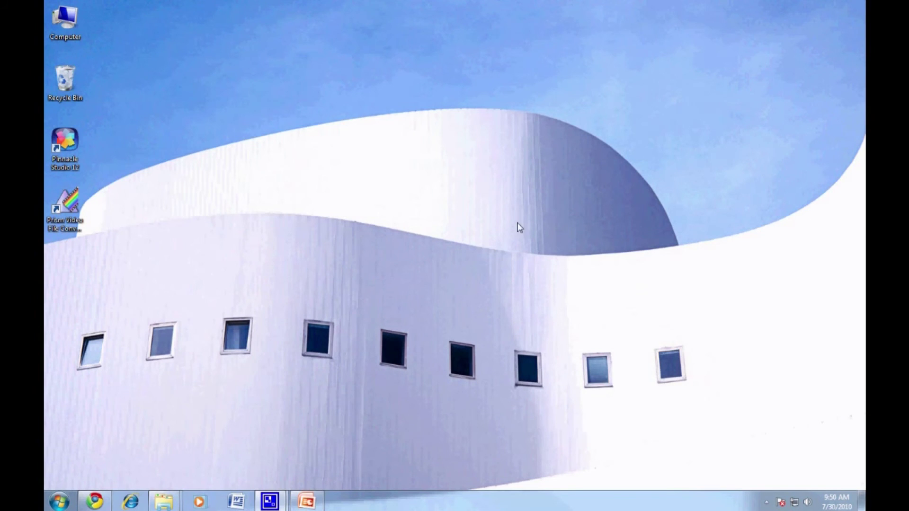
pyautogui.click(128, 502)
pyautogui.moveTo(458, 63); pyautogui.dragTo(405, 40)
pyautogui.click(369, 47)
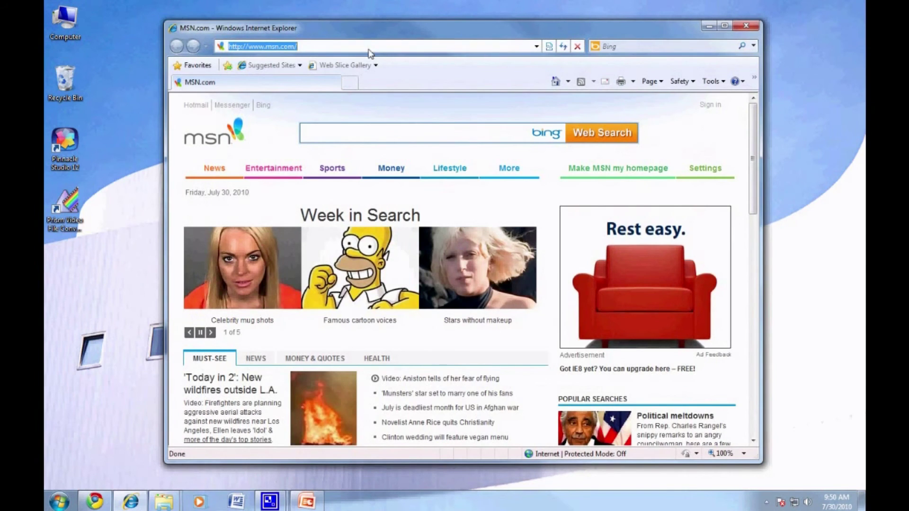
pyautogui.write('www.dy')
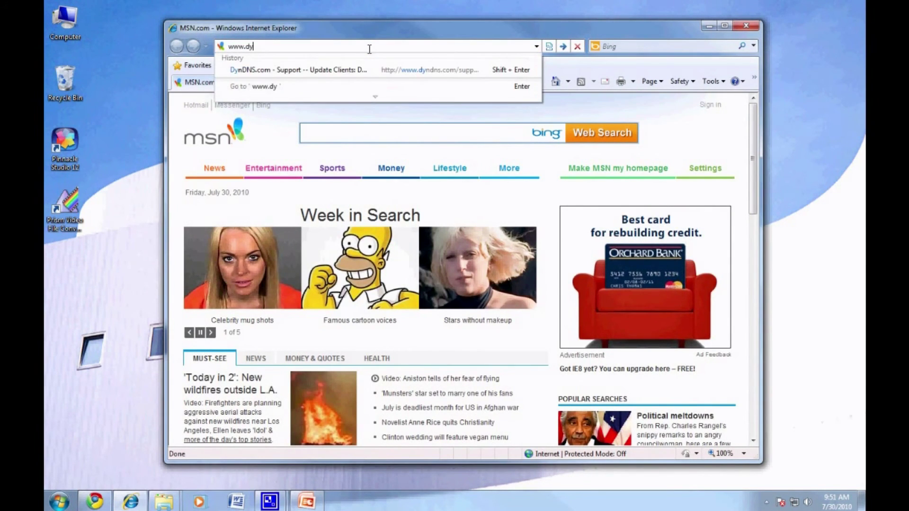
pyautogui.write('ndns.org/')
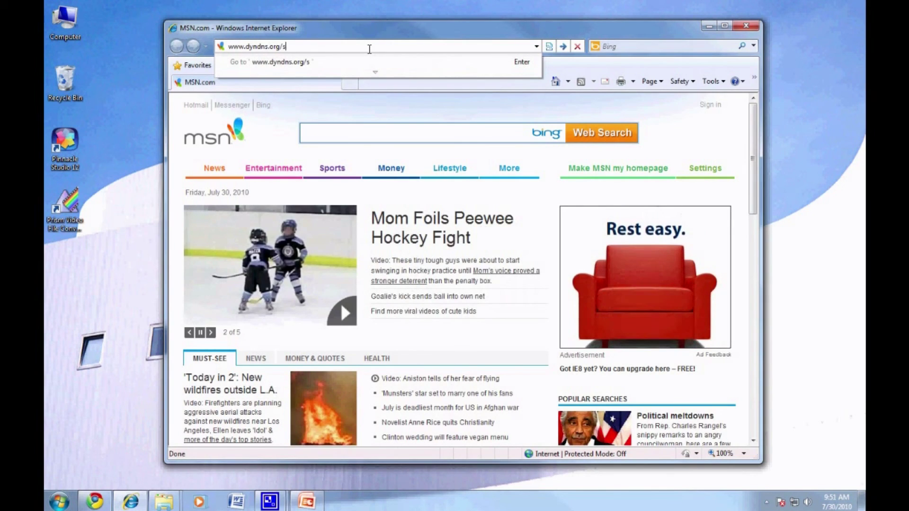
pyautogui.write('support/clients/')
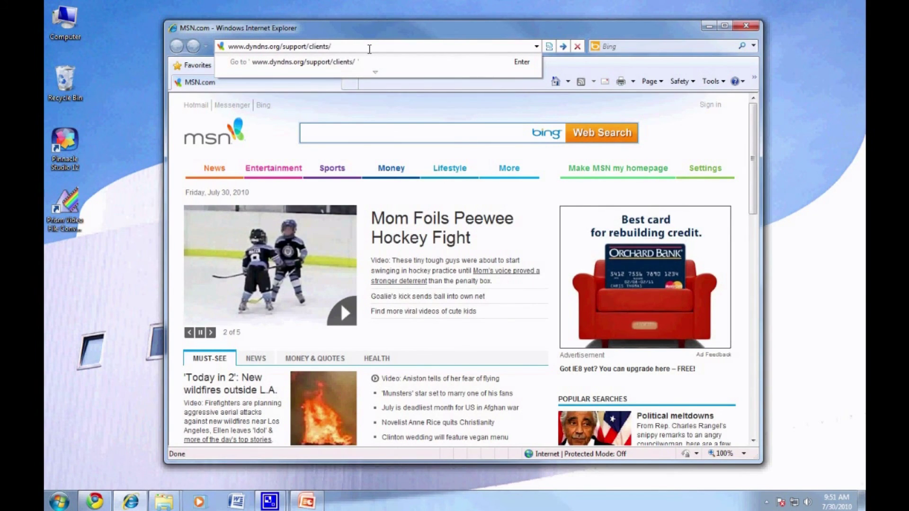
pyautogui.press('Return')
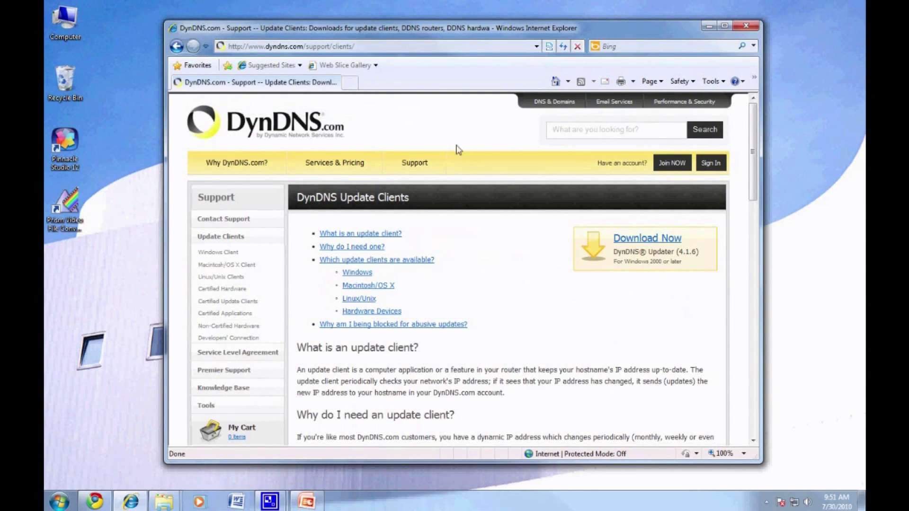
pyautogui.click(627, 241)
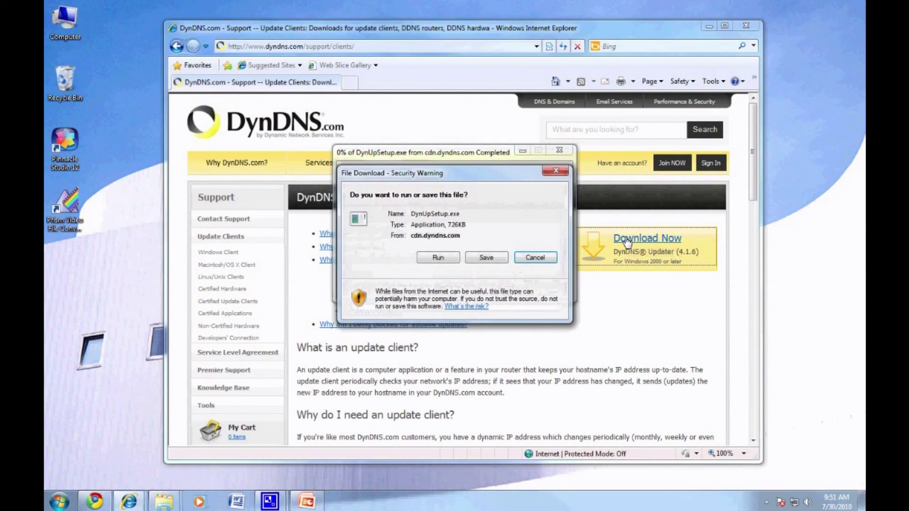